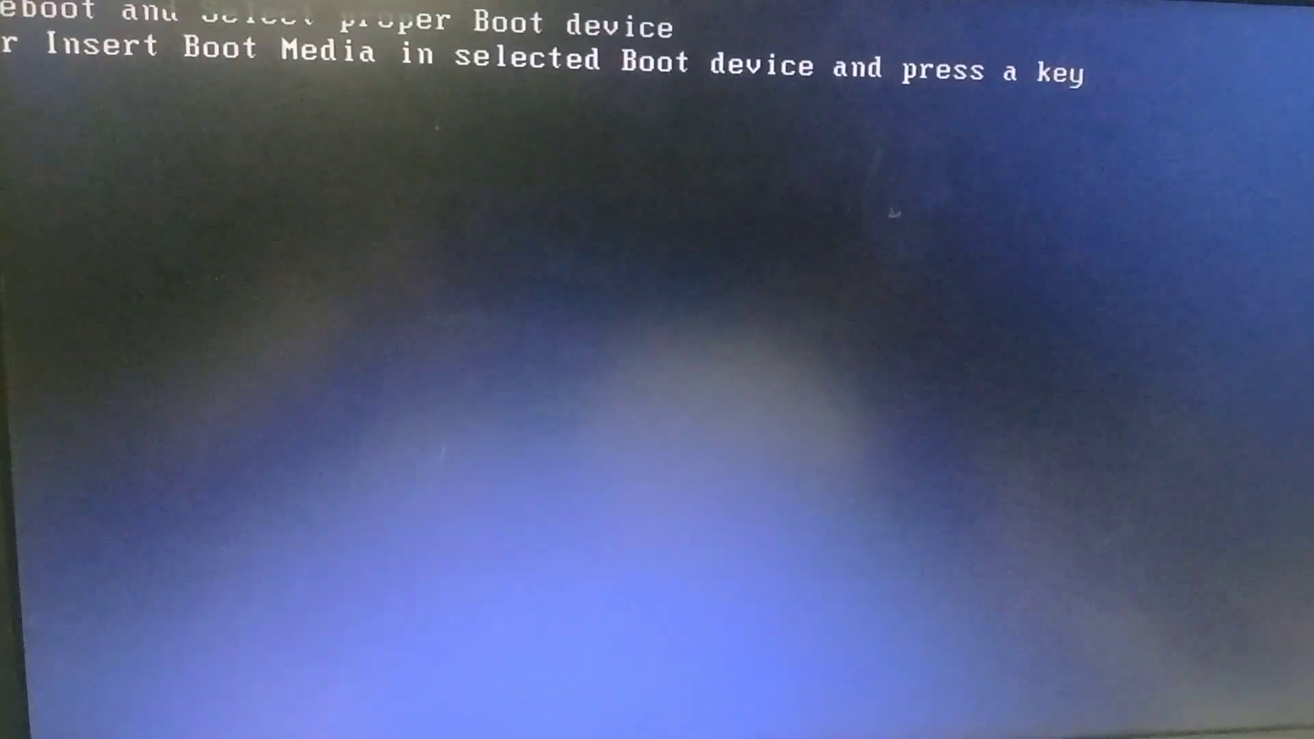
- Dismiss the 'Reboot and Select proper Boot device' error and restart the PC
key(Return)
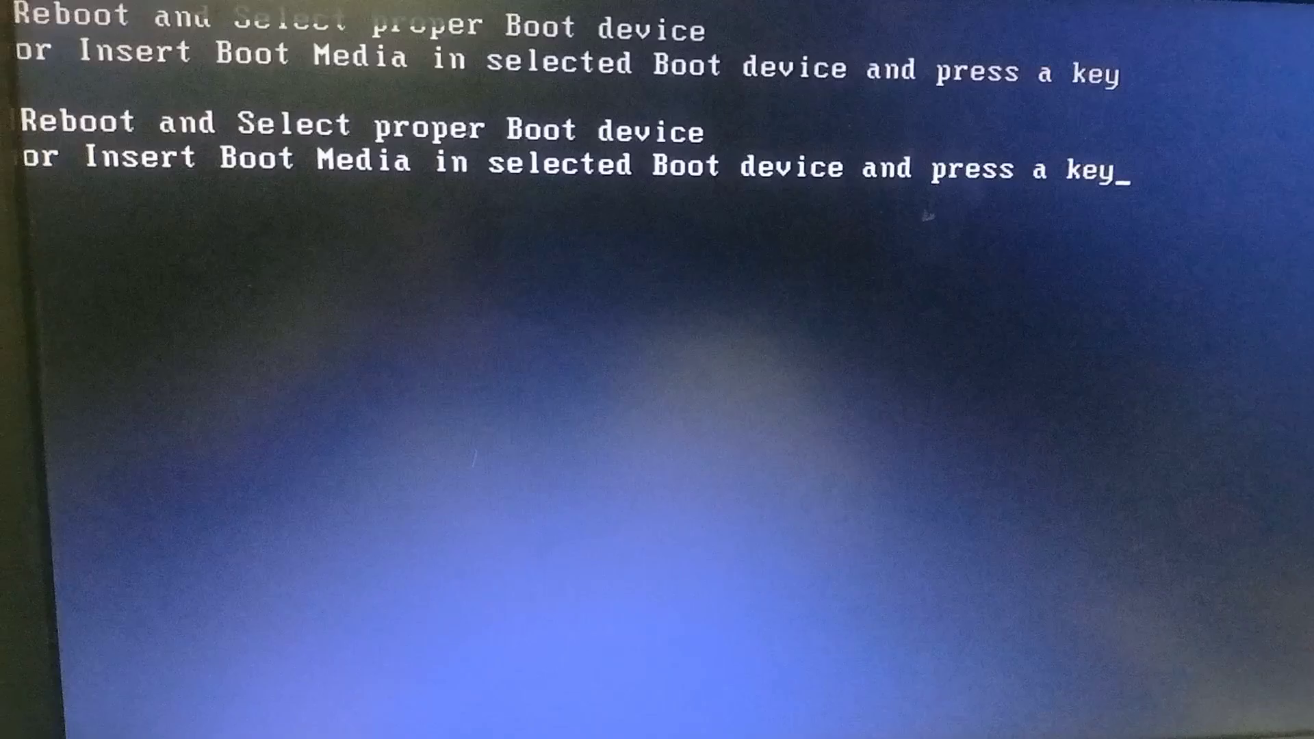
key(Return)
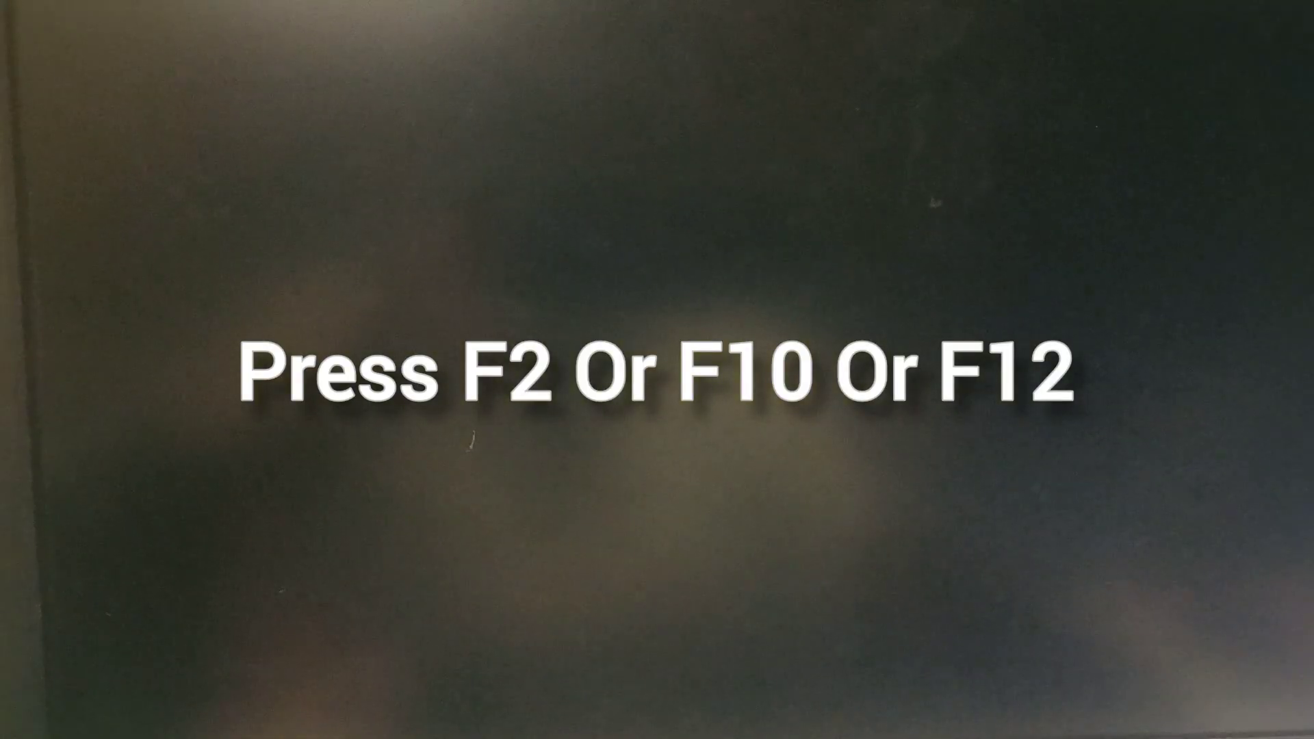
- Enter BIOS setup via F12 and review BIOS Features boot options, finding only UEFI OS
key(F12)
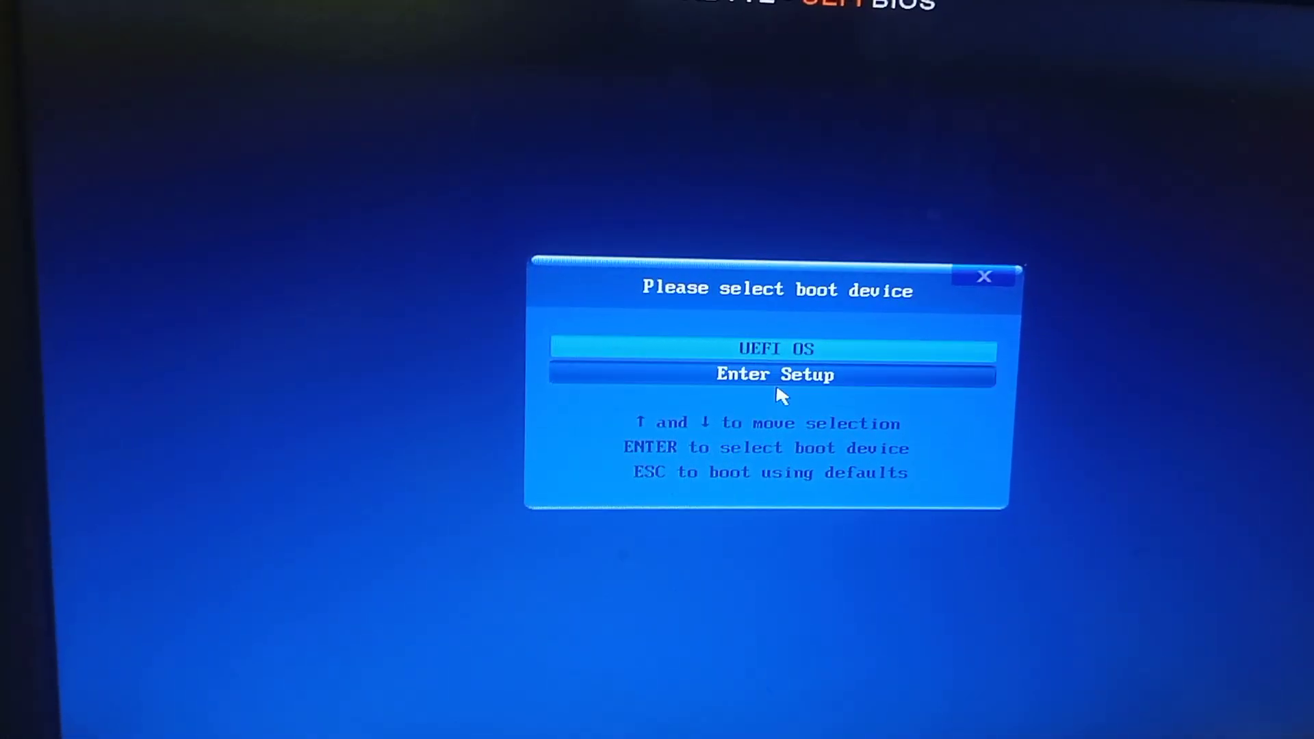
click(774, 371)
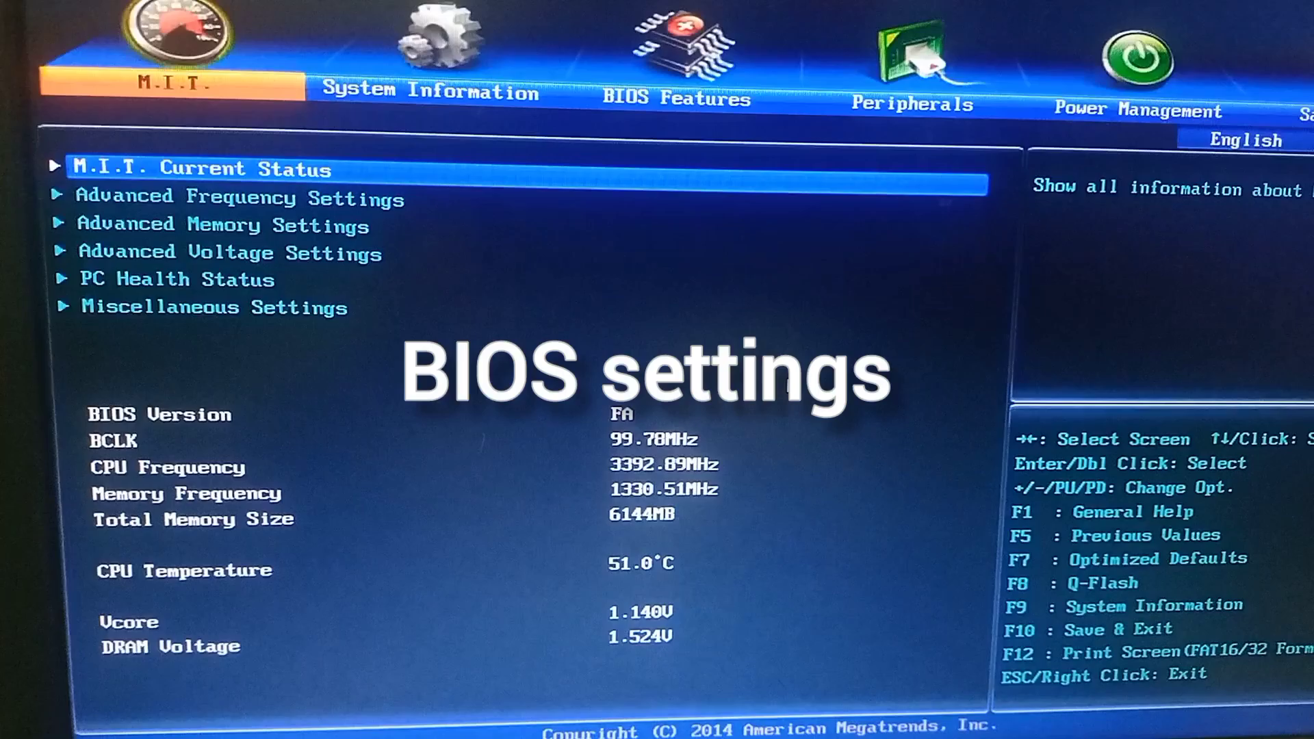
key(Right)
key(Right)
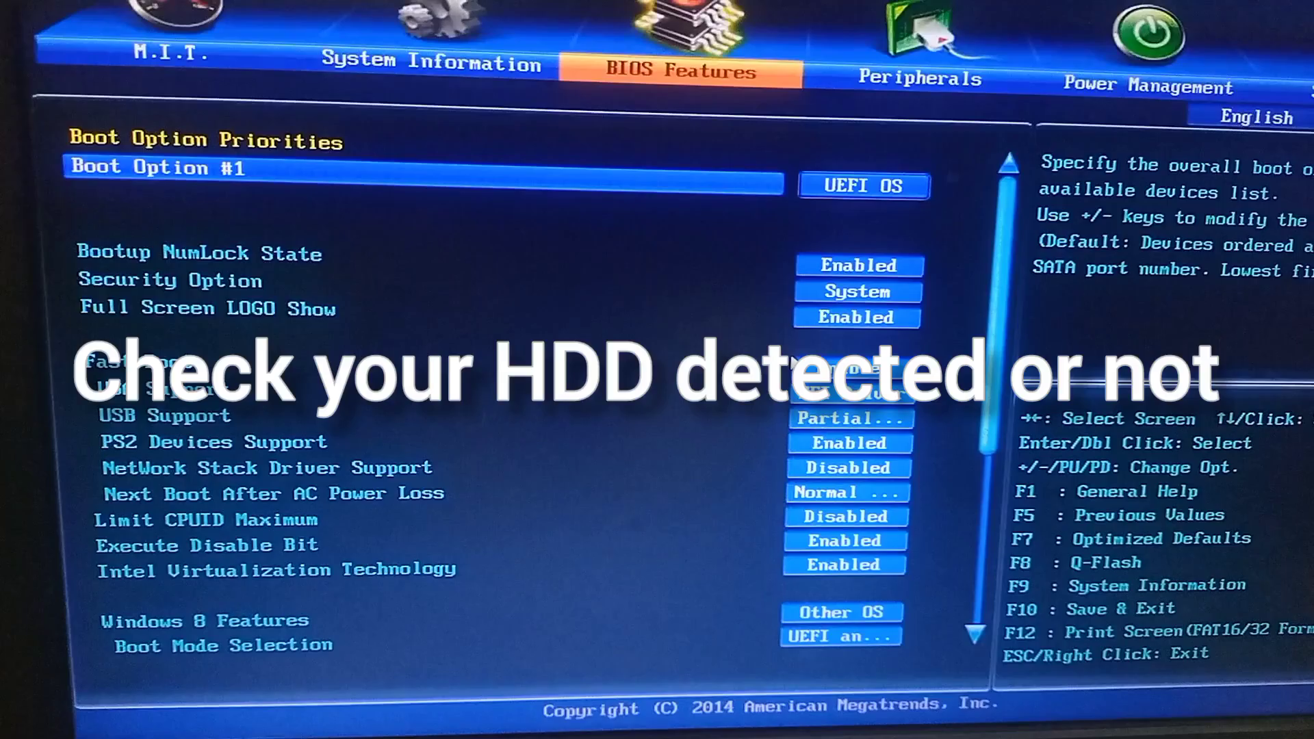
key(Down)
key(Down)
key(Down)
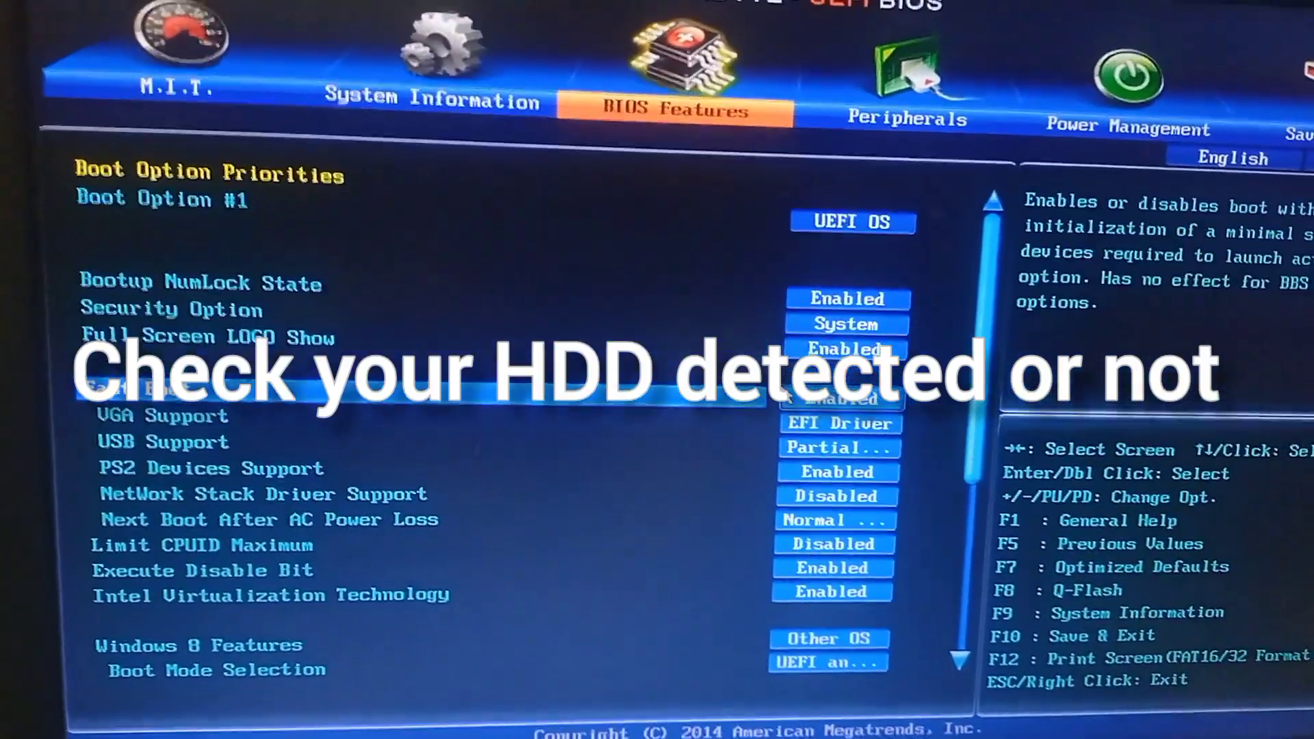
key(Up)
key(Up)
key(Up)
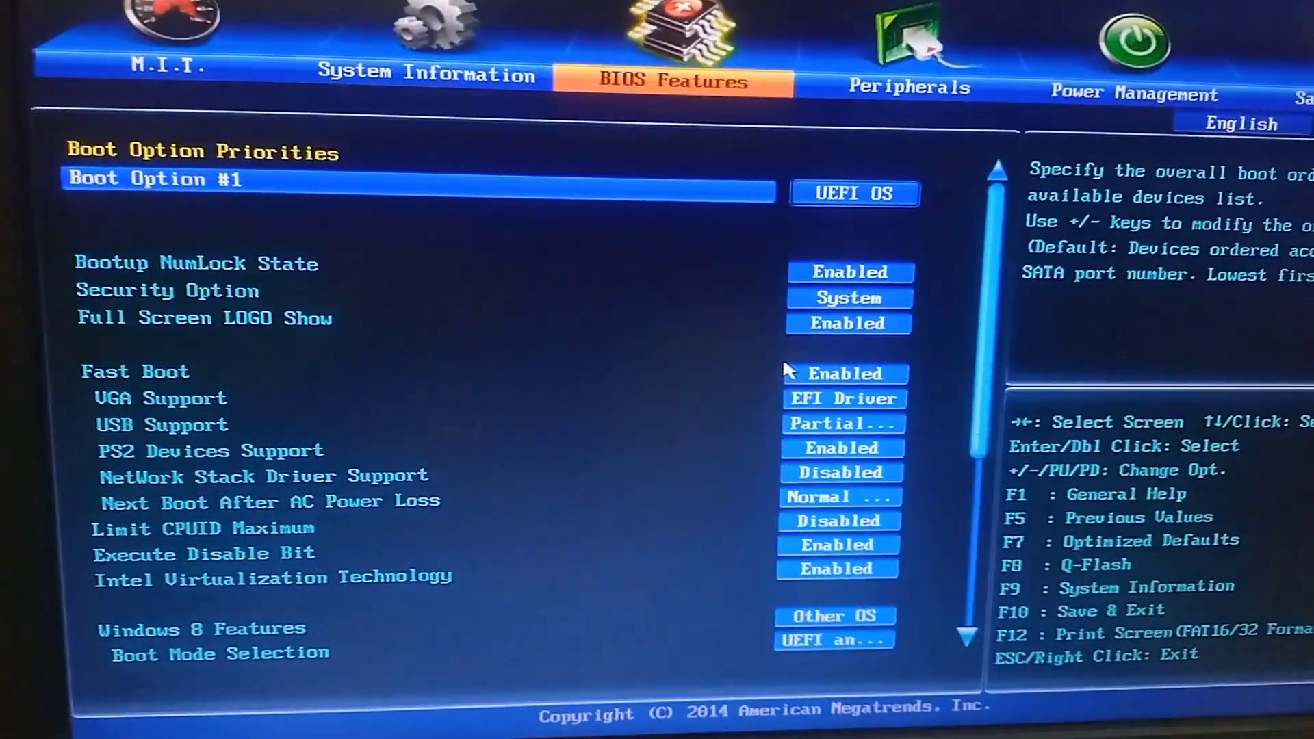
key(Up)
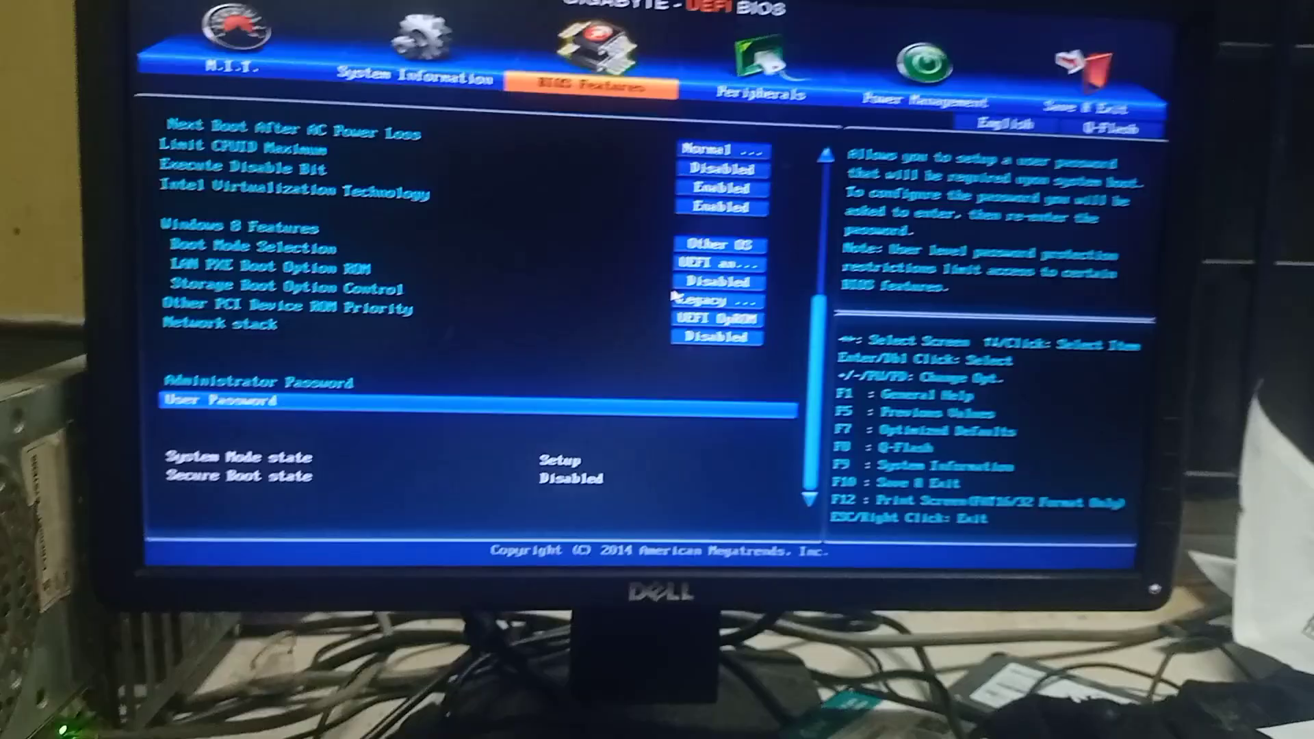
- Reboot the computer with Ctrl+Alt+Delete
key(ctrl+alt+Delete)
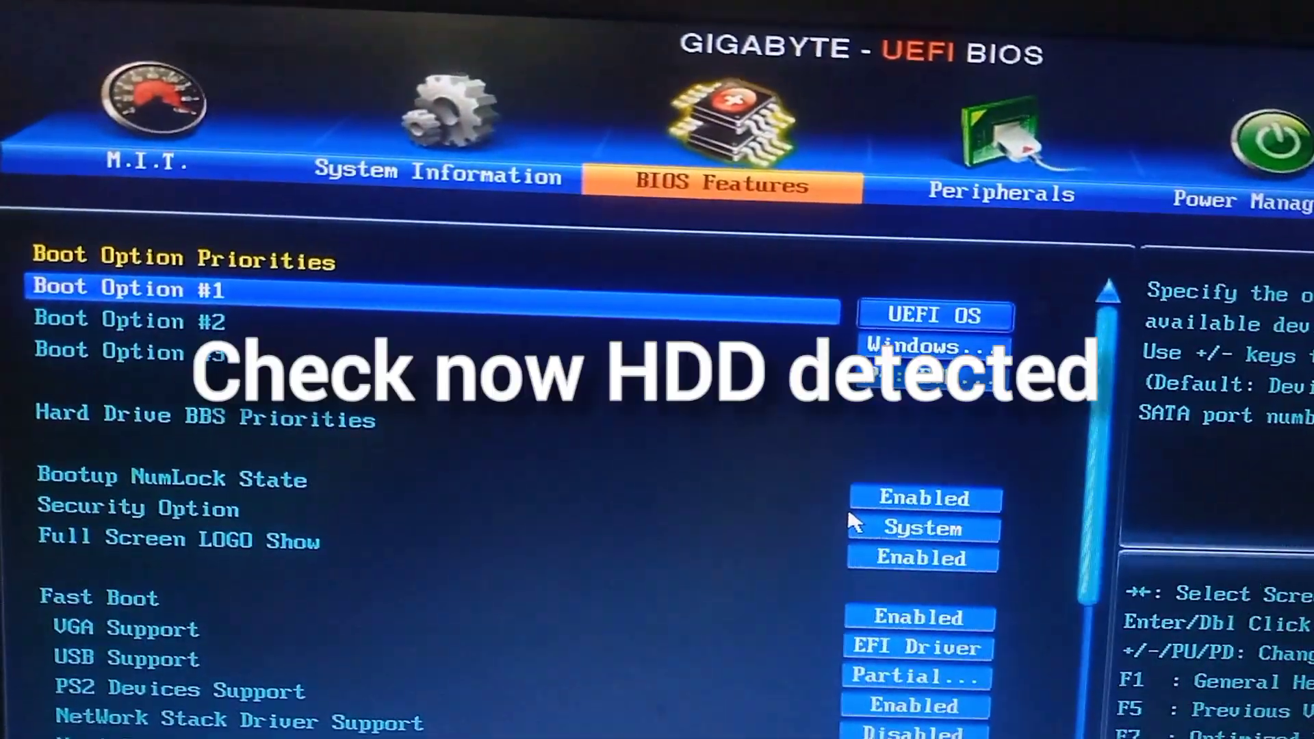
- Review Boot Option #1–#3, confirming the Windows entry and the P4: EVM SSD
key(Down)
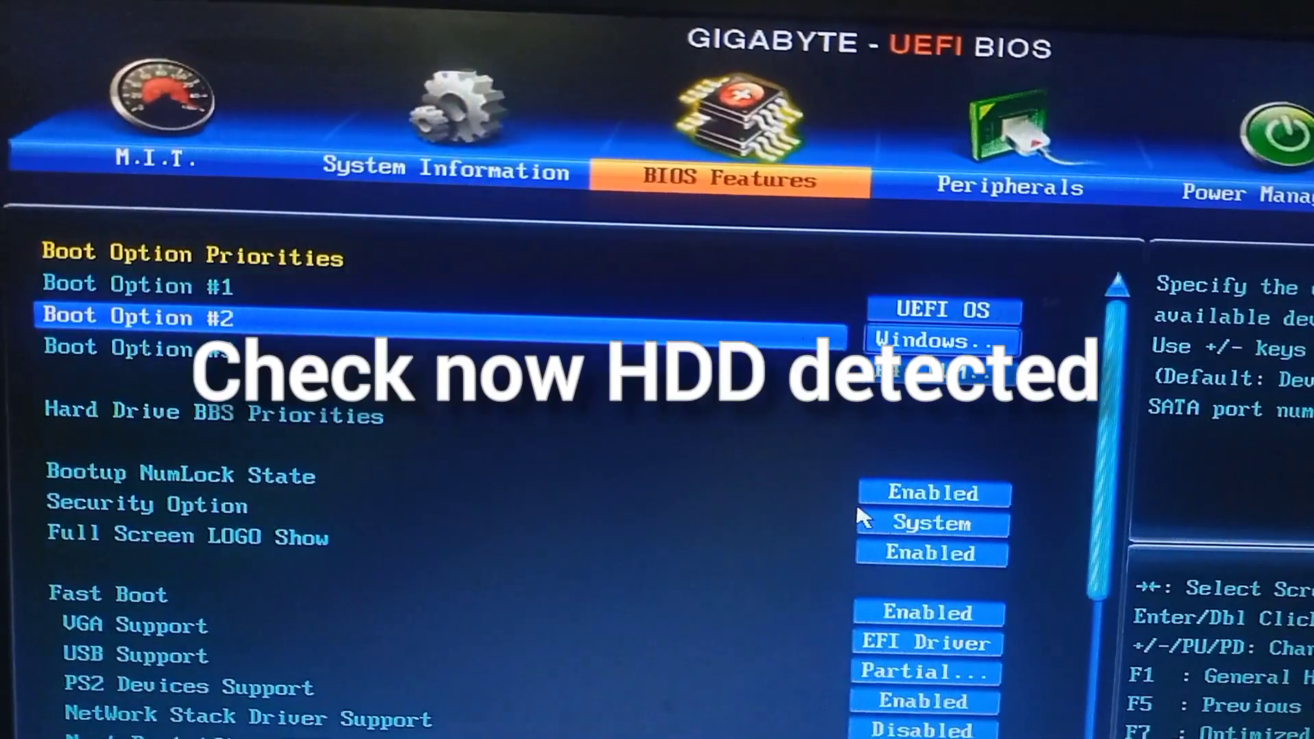
key(Up)
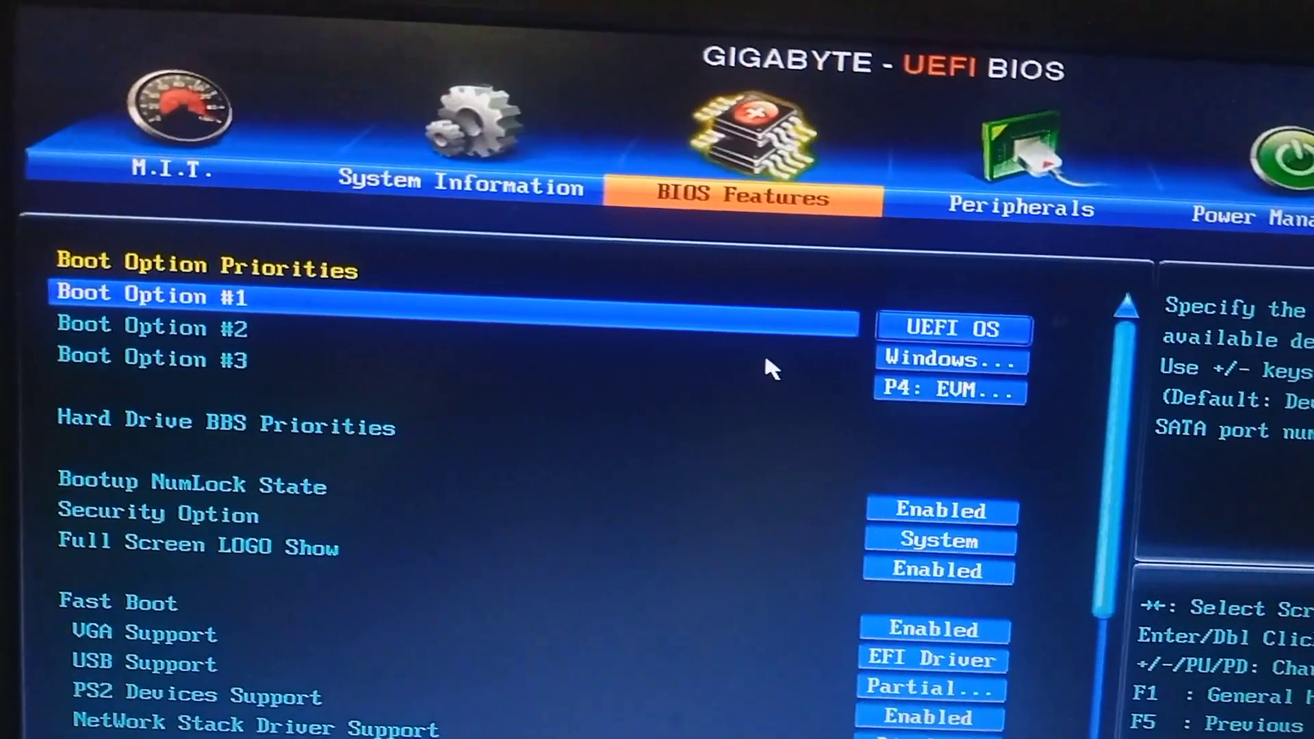
- Quit BIOS setup without saving and restart the PC into Windows
key(Escape)
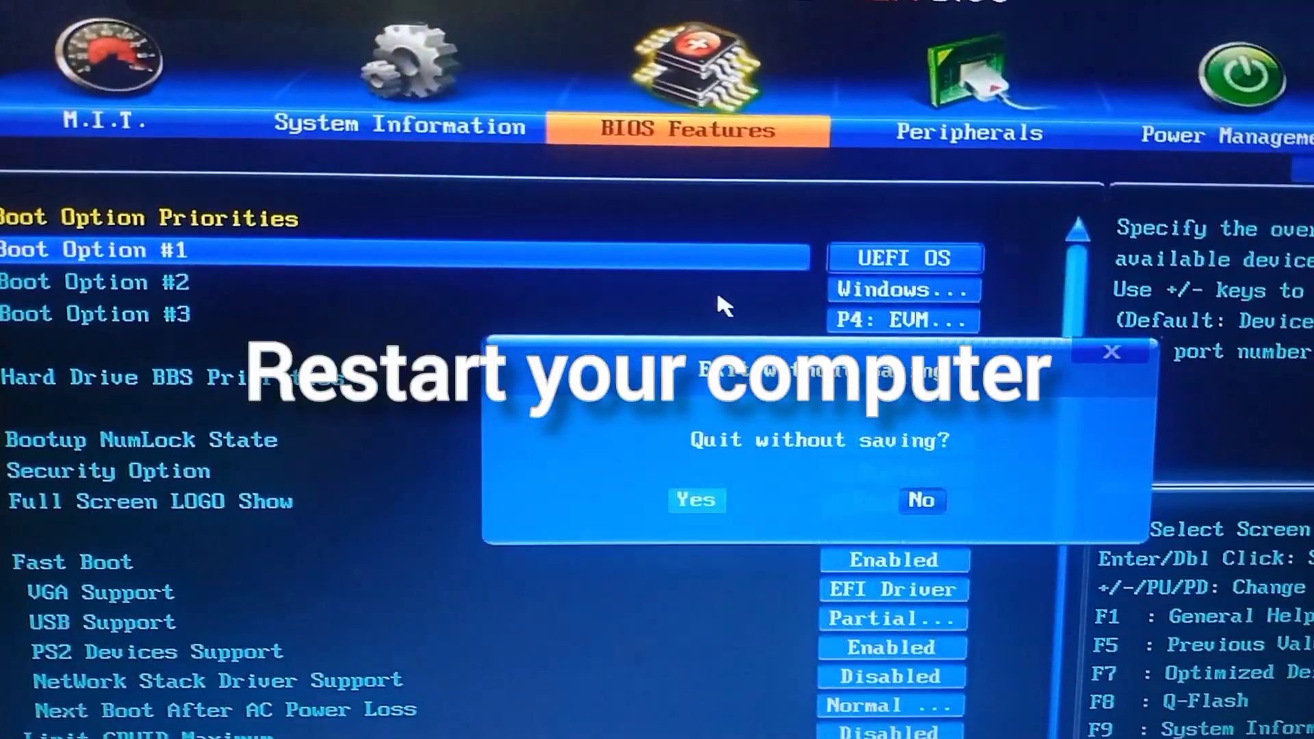
key(Escape)
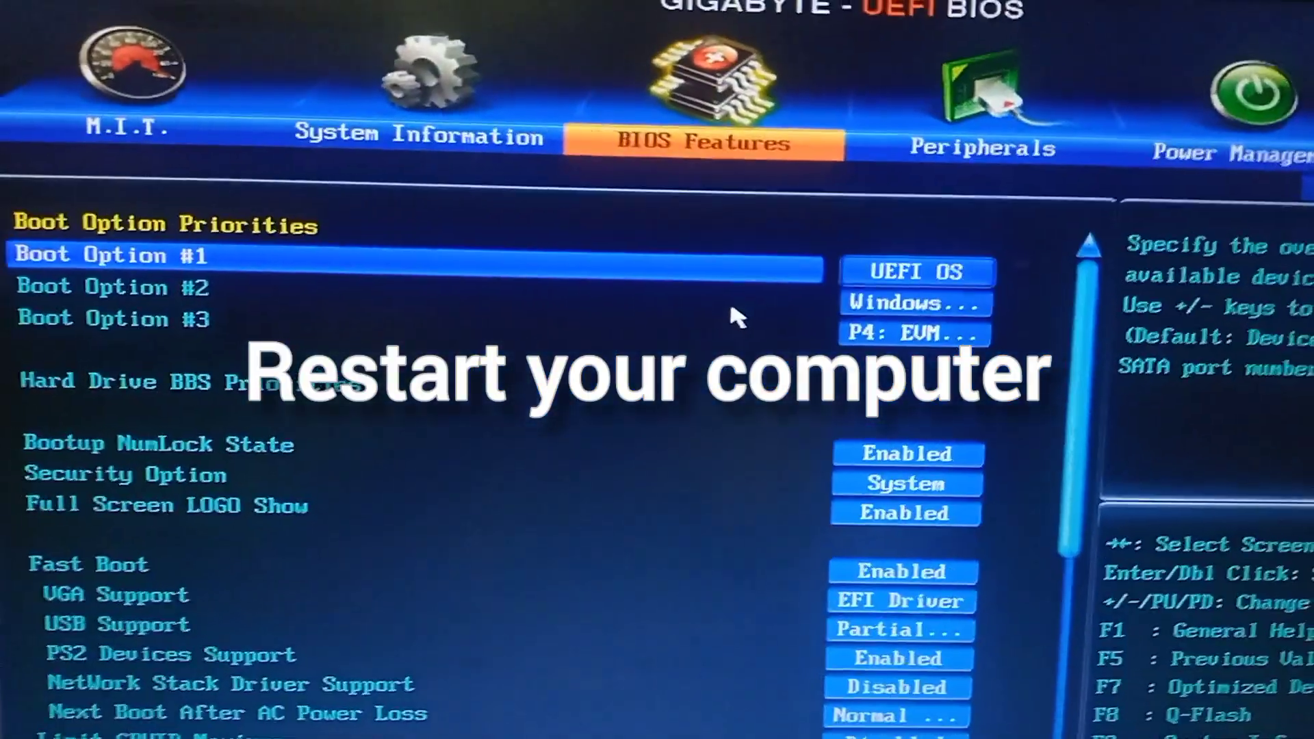